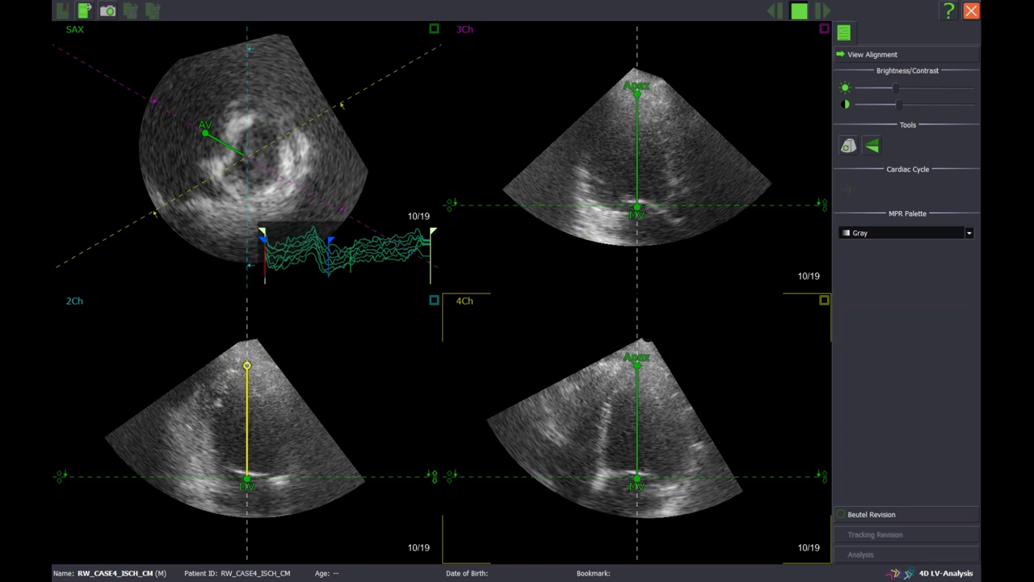
Place the 2Ch long-axis end on the LV apex, brighten the ultrasound images, and select the 4Ch view.
{"action": "left_click_drag", "start_coordinate": [247, 365], "coordinate": [241, 366]}
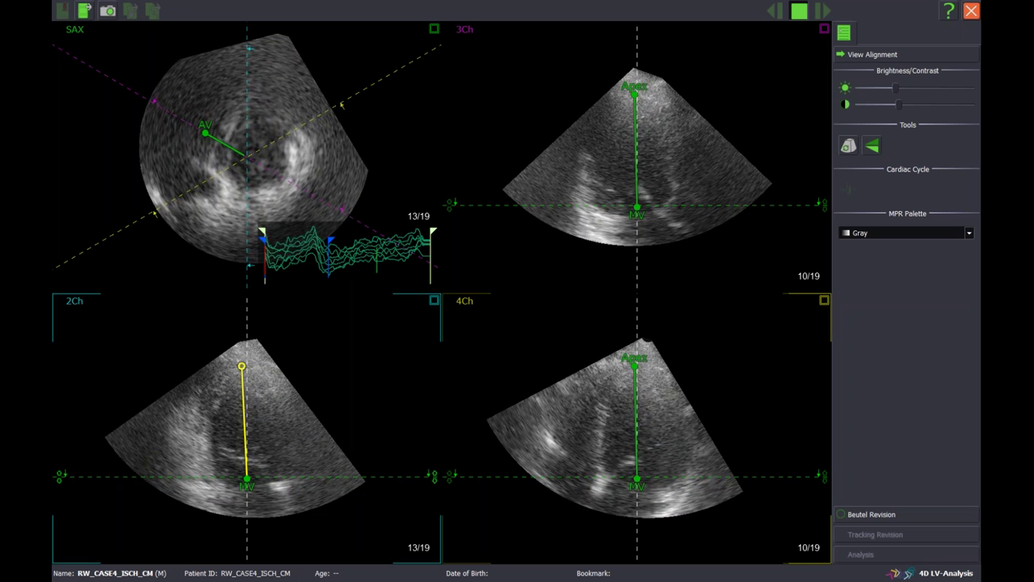
{"action": "left_click_drag", "start_coordinate": [241, 366], "coordinate": [246, 361]}
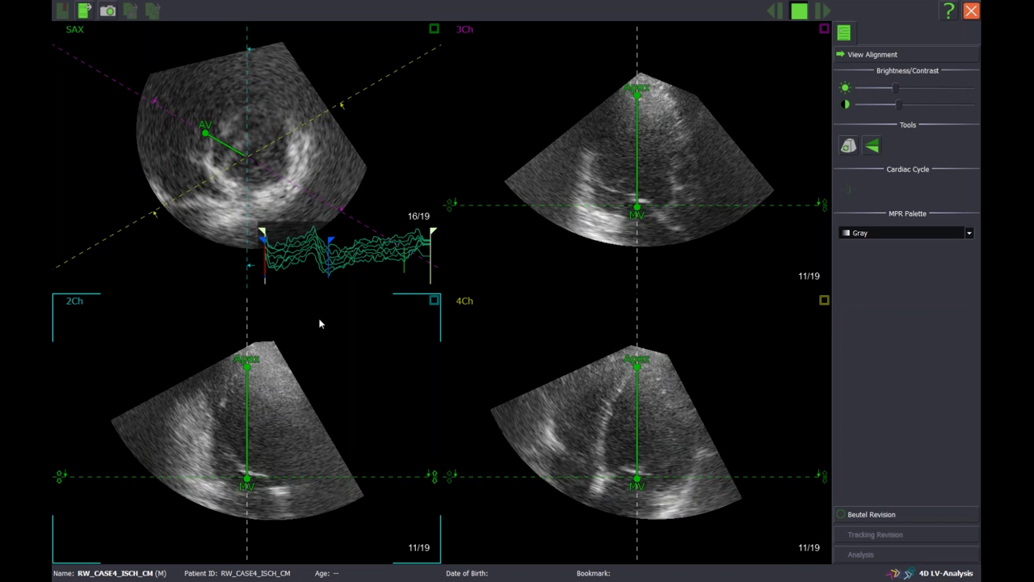
{"action": "left_click_drag", "start_coordinate": [894, 87], "coordinate": [926, 108]}
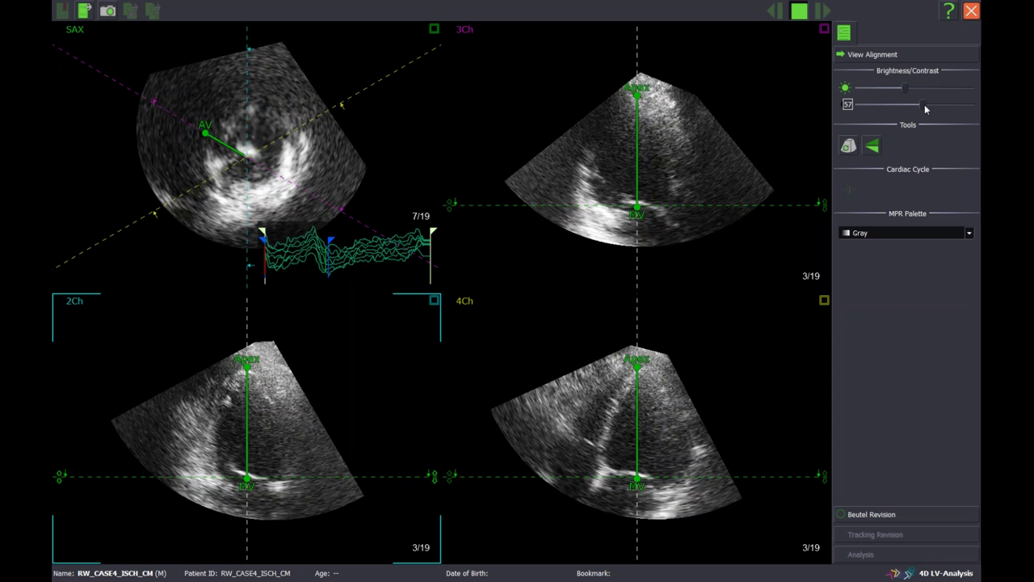
{"action": "left_click_drag", "start_coordinate": [904, 89], "coordinate": [910, 95]}
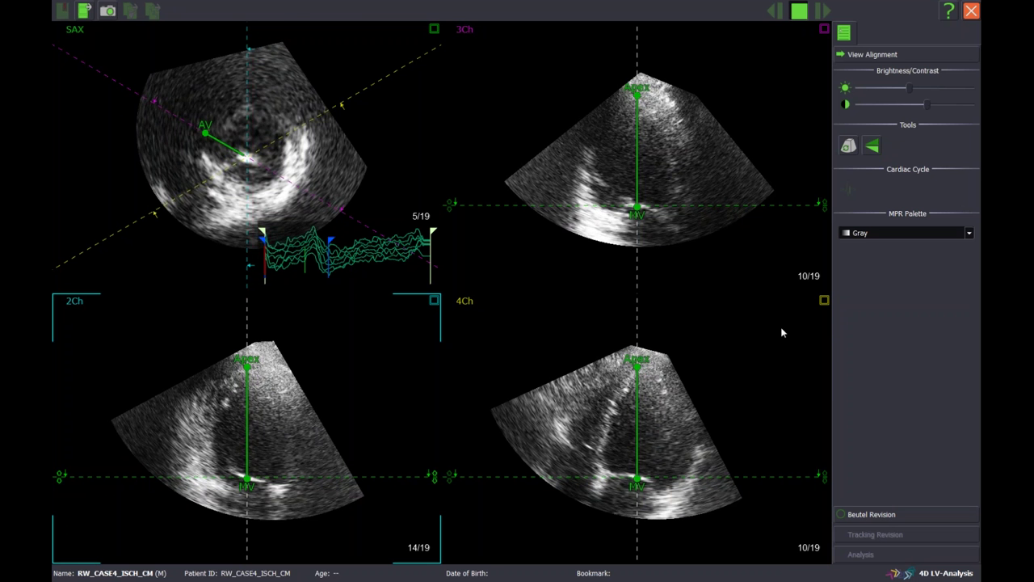
{"action": "left_click", "coordinate": [780, 332]}
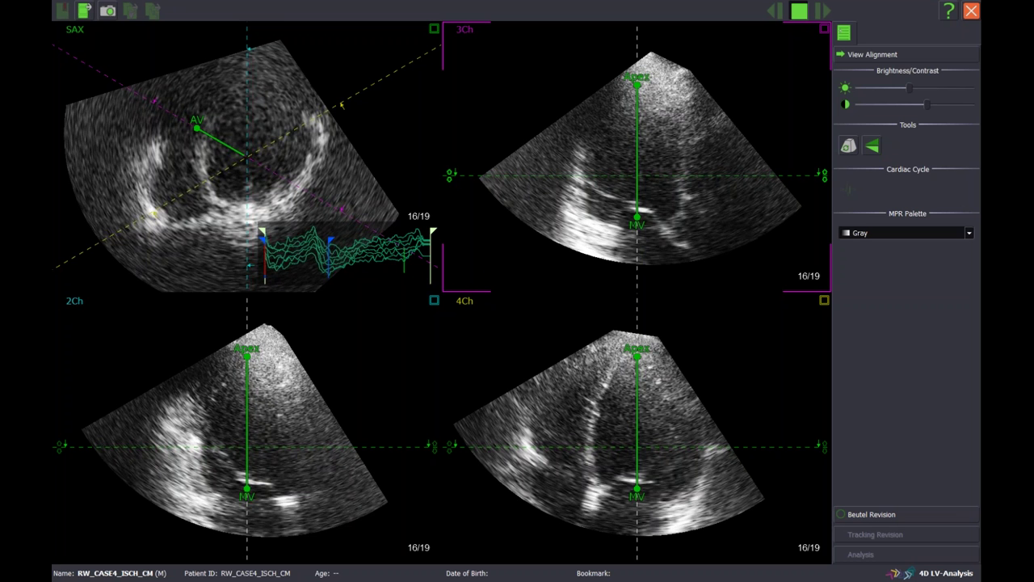
Scroll through the cine frames to check alignment, then build the 3D LV cast via Beutel Revision.
{"action": "scroll", "coordinate": [406, 198], "scroll_direction": "up", "scroll_amount": 5}
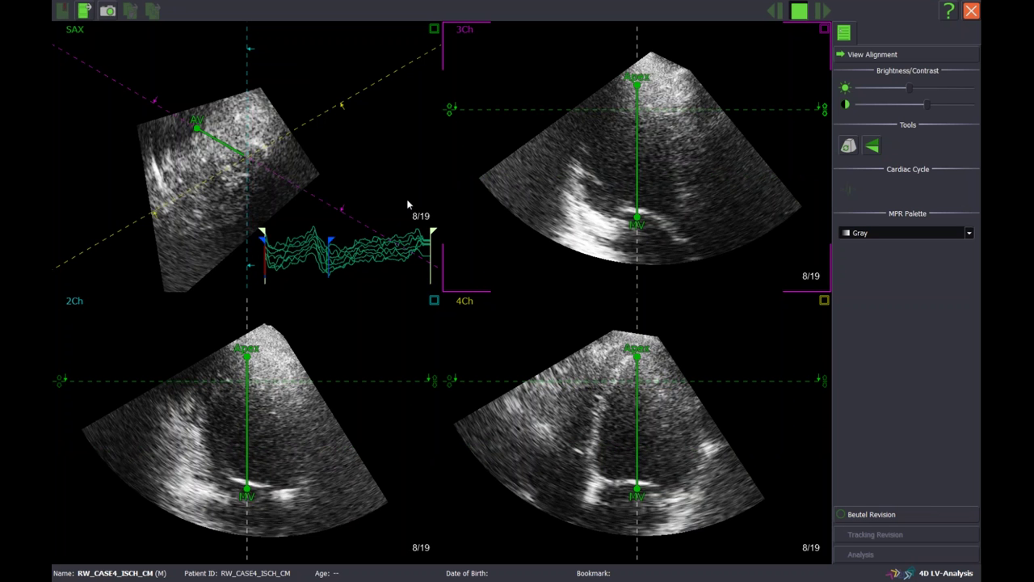
{"action": "scroll", "coordinate": [406, 199], "scroll_direction": "down", "scroll_amount": 4}
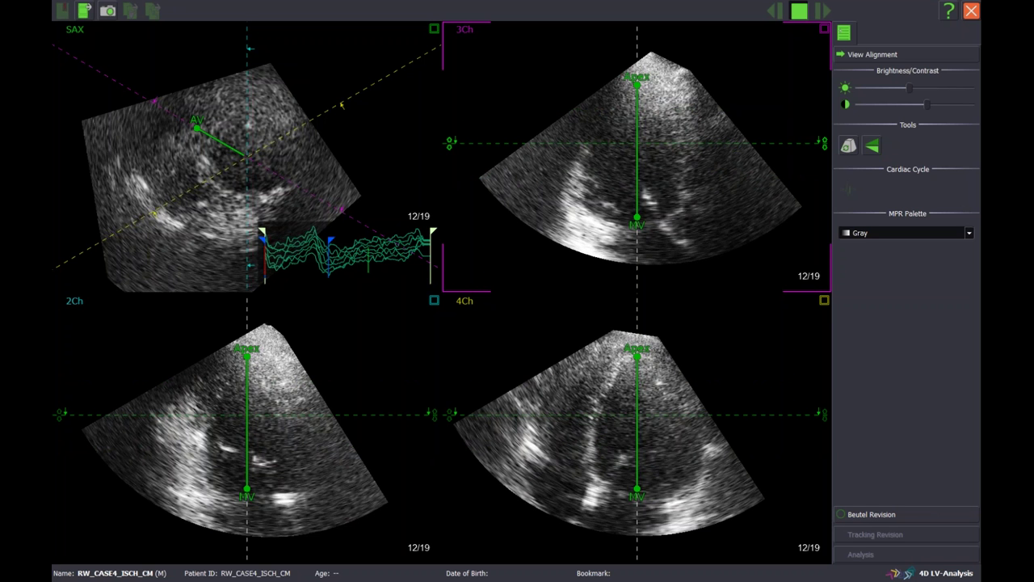
{"action": "scroll", "coordinate": [406, 199], "scroll_direction": "down", "scroll_amount": 5}
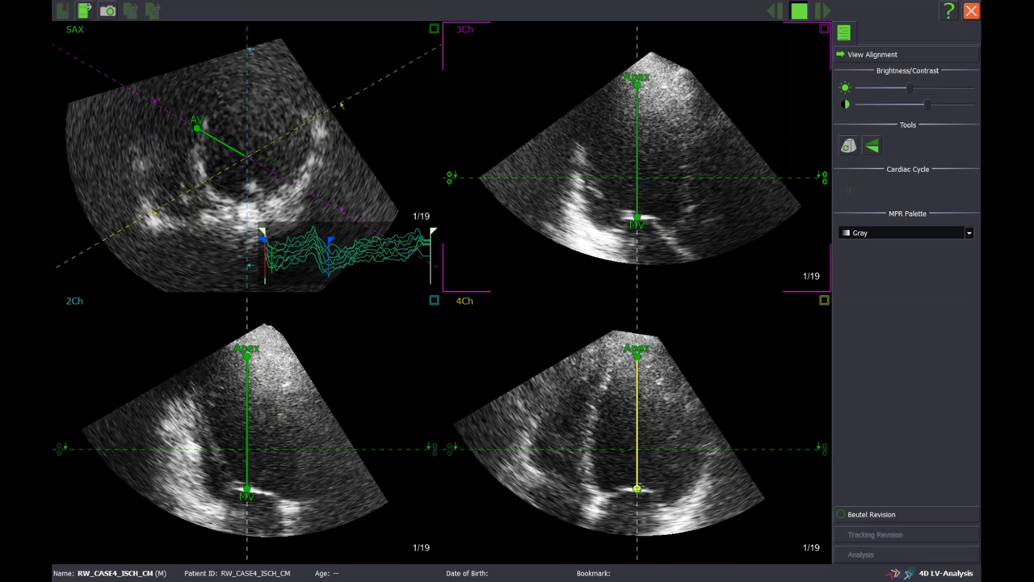
{"action": "left_click", "coordinate": [871, 514]}
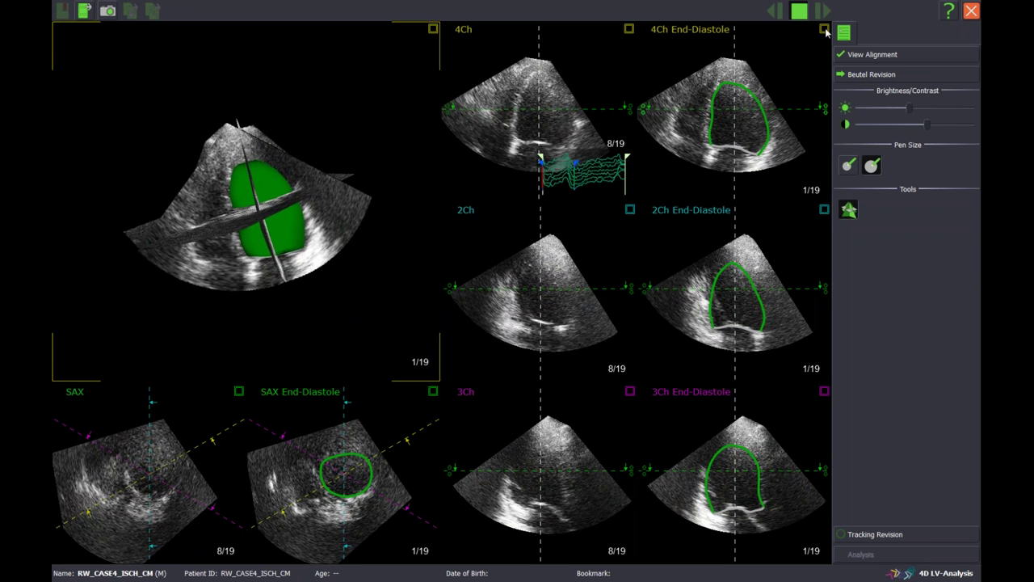
In the enlarged, darkened 4Ch view pair, fit the end-diastolic contour's walls and base corner to the LV.
{"action": "left_click", "coordinate": [825, 30]}
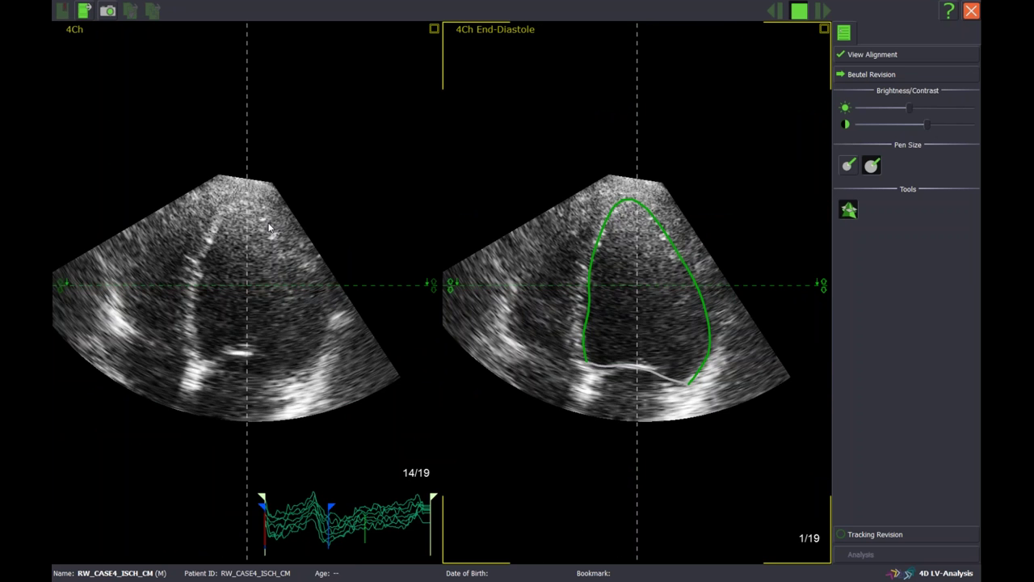
{"action": "left_click_drag", "start_coordinate": [910, 108], "coordinate": [888, 108]}
{"action": "mouse_move", "coordinate": [712, 311]}
{"action": "left_mouse_down"}
{"action": "mouse_move", "coordinate": [681, 377]}
{"action": "mouse_move", "coordinate": [587, 363]}
{"action": "mouse_move", "coordinate": [589, 378]}
{"action": "mouse_move", "coordinate": [622, 370]}
{"action": "mouse_move", "coordinate": [678, 388]}
{"action": "mouse_move", "coordinate": [685, 373]}
{"action": "mouse_move", "coordinate": [680, 388]}
{"action": "left_mouse_up"}
{"action": "left_click_drag", "start_coordinate": [593, 362], "coordinate": [594, 376]}
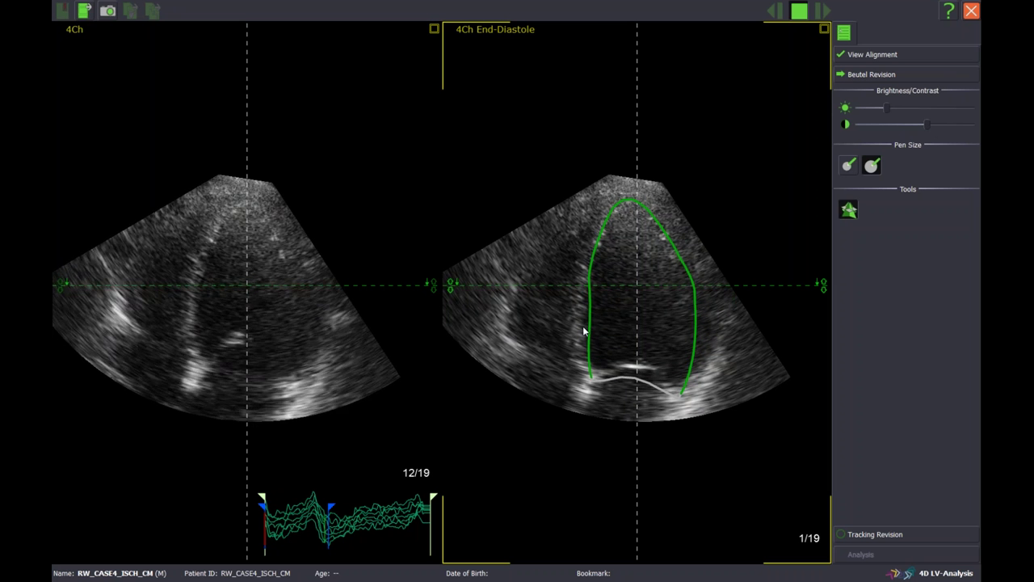
{"action": "left_click_drag", "start_coordinate": [587, 333], "coordinate": [589, 328]}
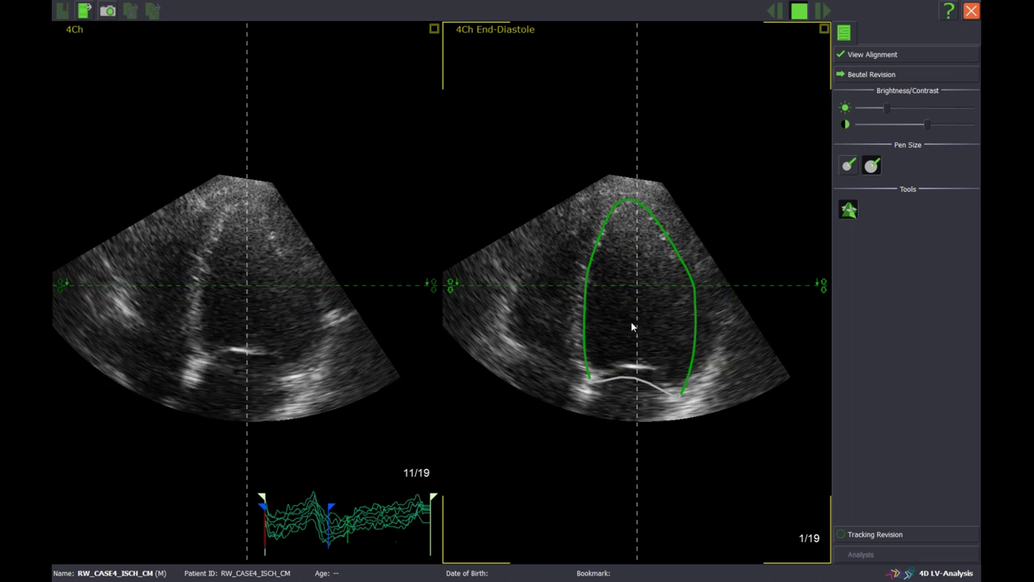
{"action": "mouse_move", "coordinate": [690, 323]}
{"action": "left_mouse_down"}
{"action": "mouse_move", "coordinate": [702, 340]}
{"action": "mouse_move", "coordinate": [699, 288]}
{"action": "left_mouse_up"}
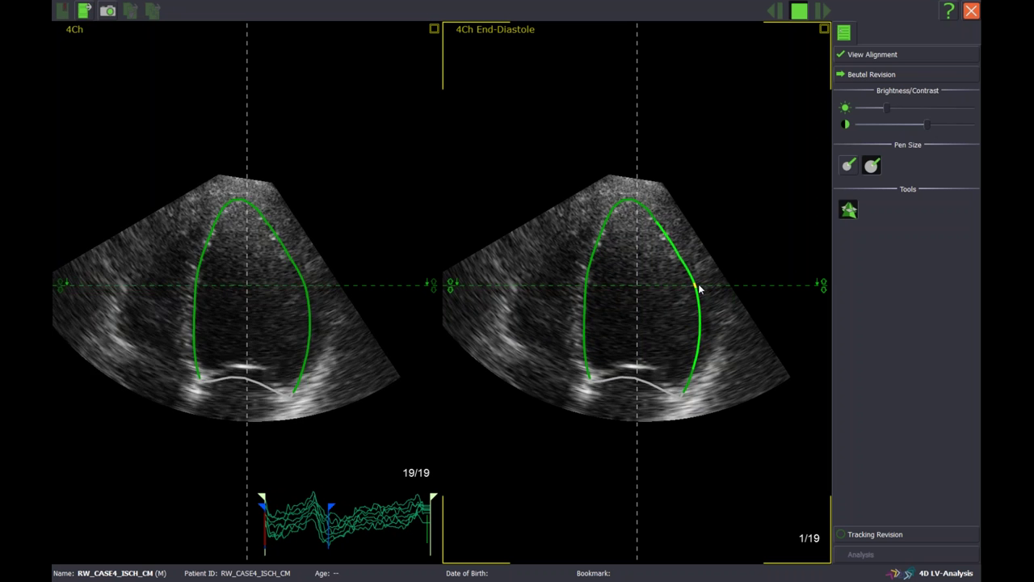
{"action": "left_click", "coordinate": [824, 30]}
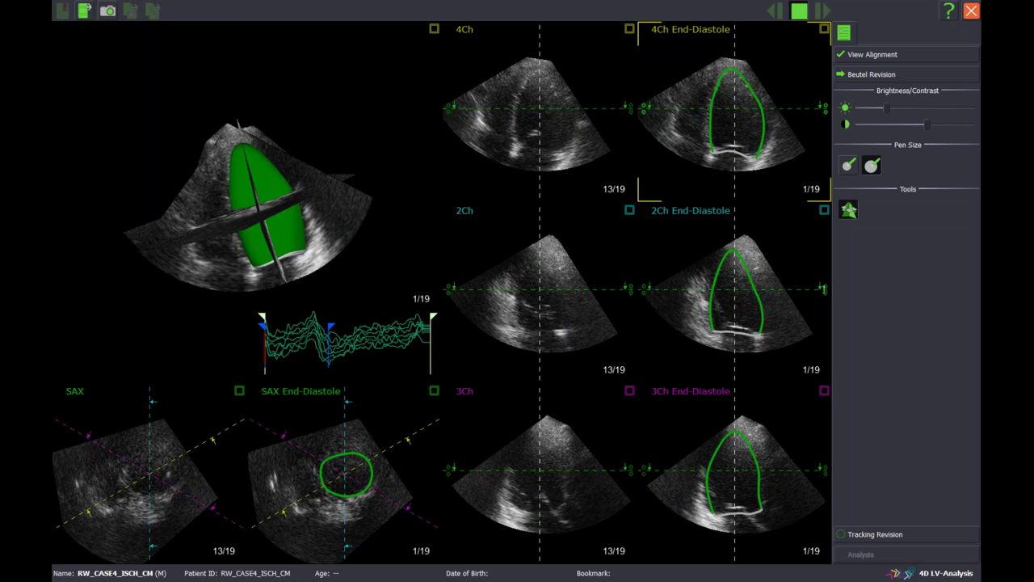
Review the enlarged 2Ch end-diastolic view pair, then enlarge the 3Ch view pair instead.
{"action": "left_click", "coordinate": [824, 211]}
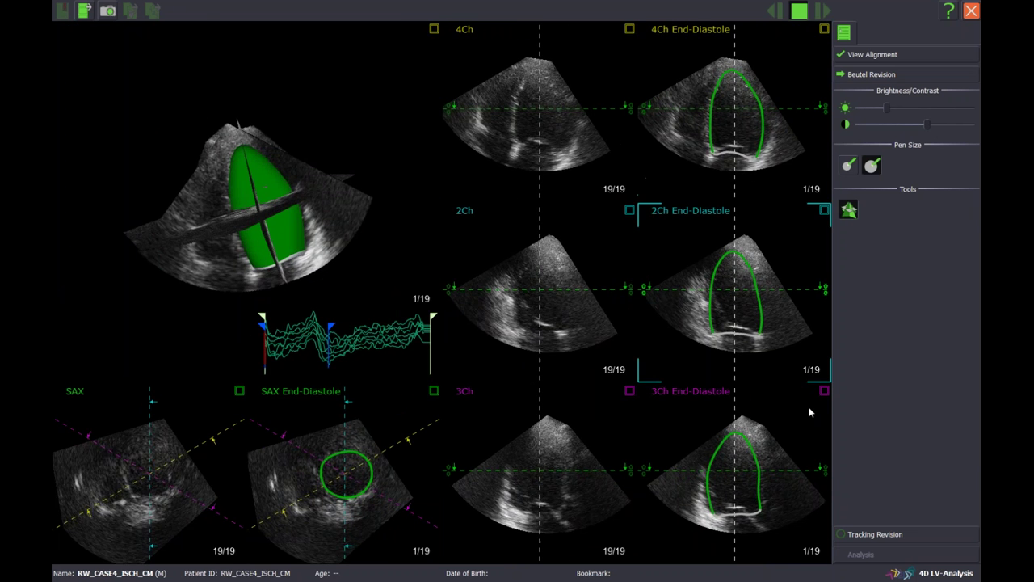
{"action": "left_click", "coordinate": [823, 392]}
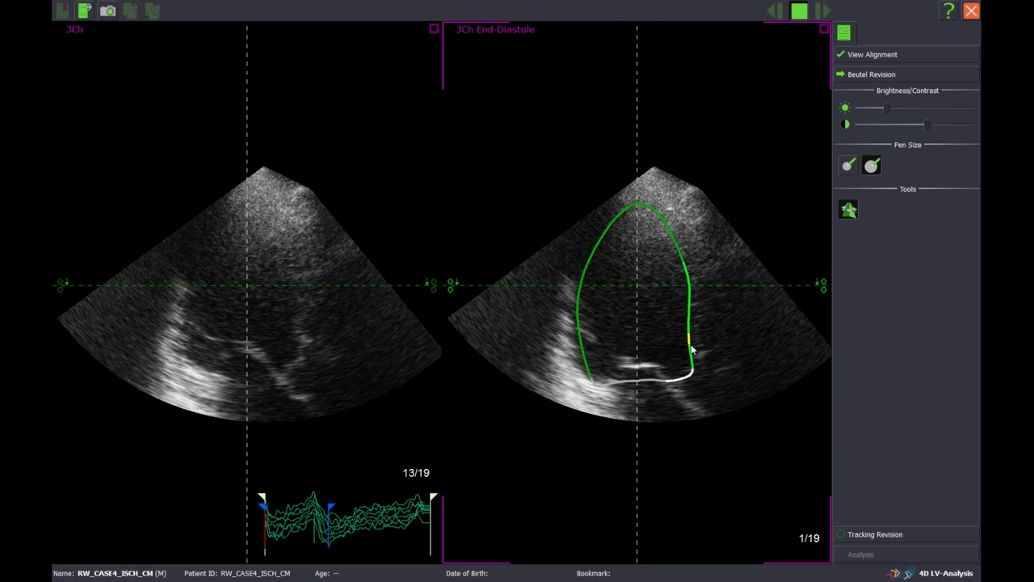
Drag the 3Ch end-diastolic contour's base line, left wall and apex onto the endocardial border.
{"action": "left_click_drag", "start_coordinate": [690, 374], "coordinate": [696, 365]}
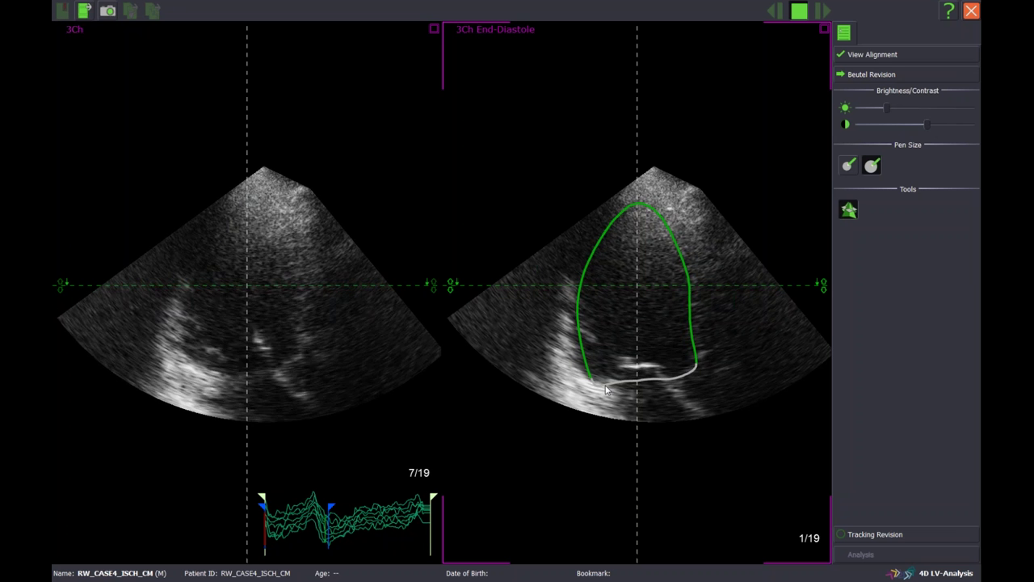
{"action": "left_click_drag", "start_coordinate": [587, 383], "coordinate": [586, 379]}
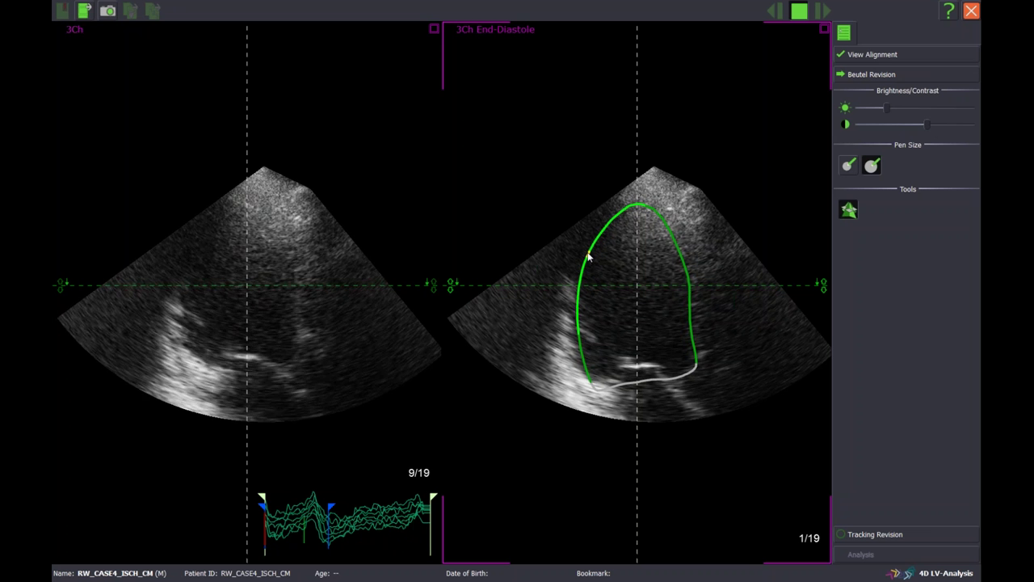
{"action": "mouse_move", "coordinate": [587, 268]}
{"action": "left_mouse_down"}
{"action": "mouse_move", "coordinate": [595, 310]}
{"action": "mouse_move", "coordinate": [582, 355]}
{"action": "mouse_move", "coordinate": [576, 339]}
{"action": "left_mouse_up"}
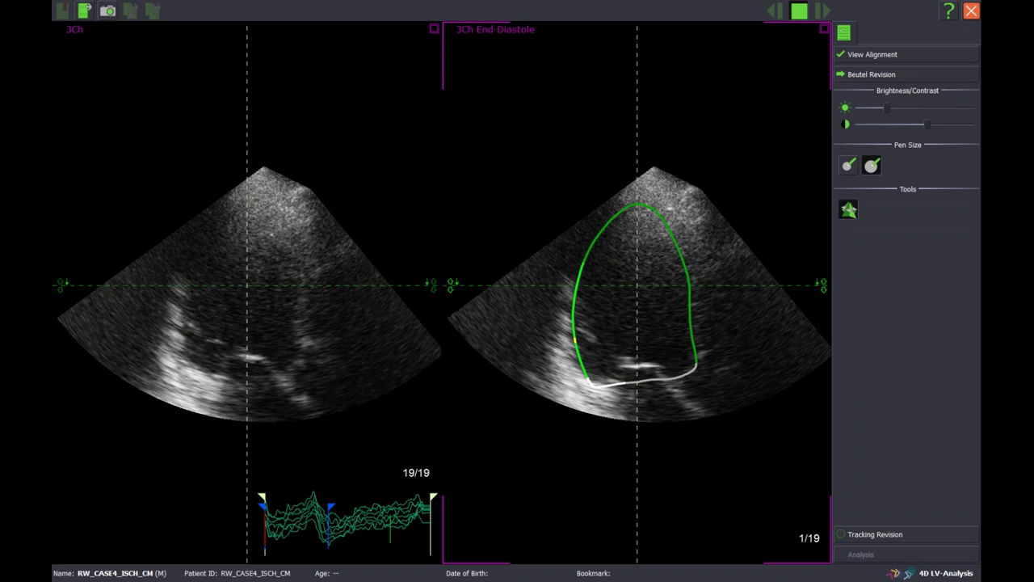
{"action": "left_click_drag", "start_coordinate": [647, 207], "coordinate": [649, 199]}
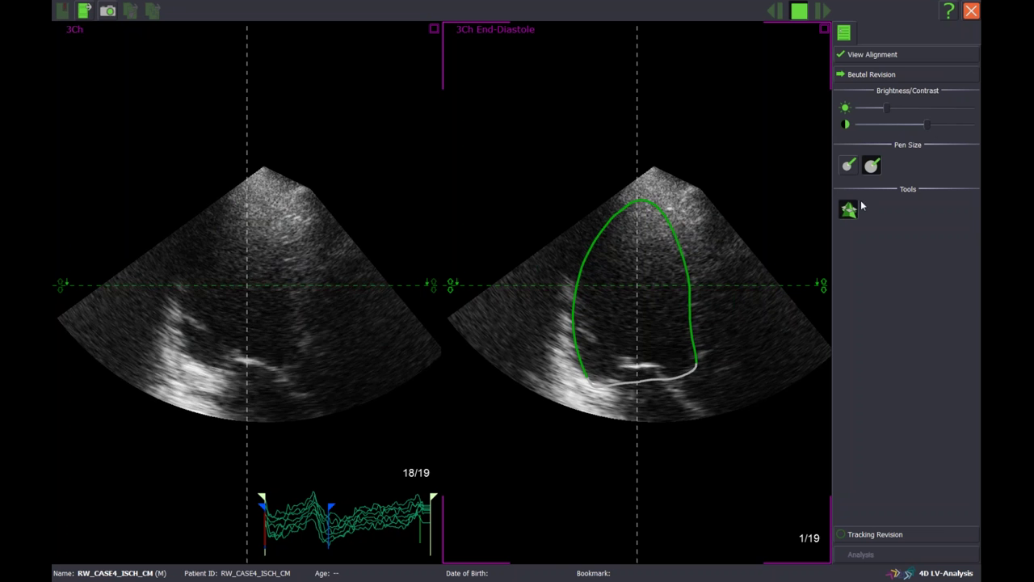
Restore the multi-view layout with the 3D cast and raise image brightness to about 37.
{"action": "left_click", "coordinate": [824, 29]}
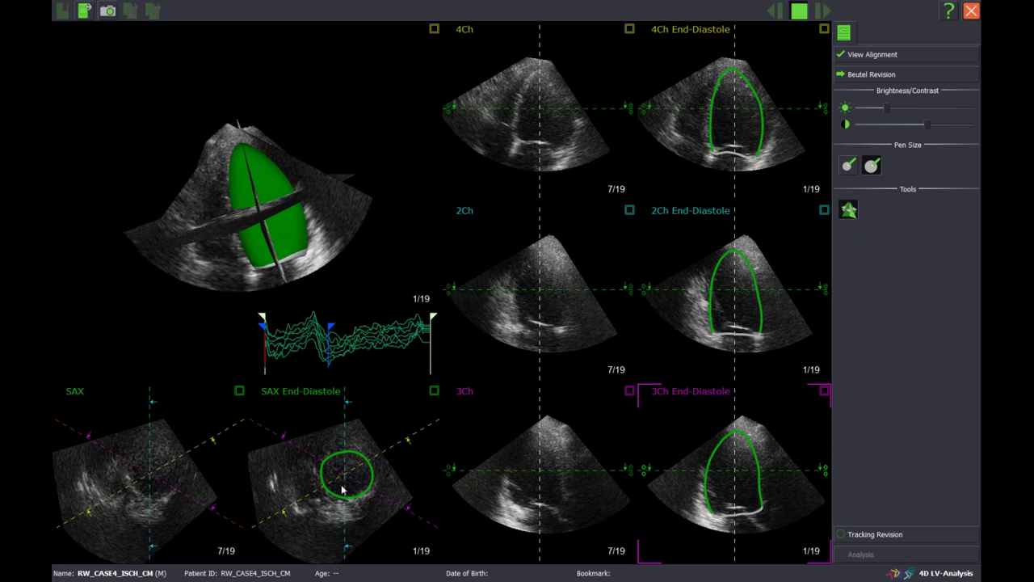
{"action": "left_click", "coordinate": [885, 110]}
{"action": "left_click_drag", "start_coordinate": [886, 110], "coordinate": [908, 111]}
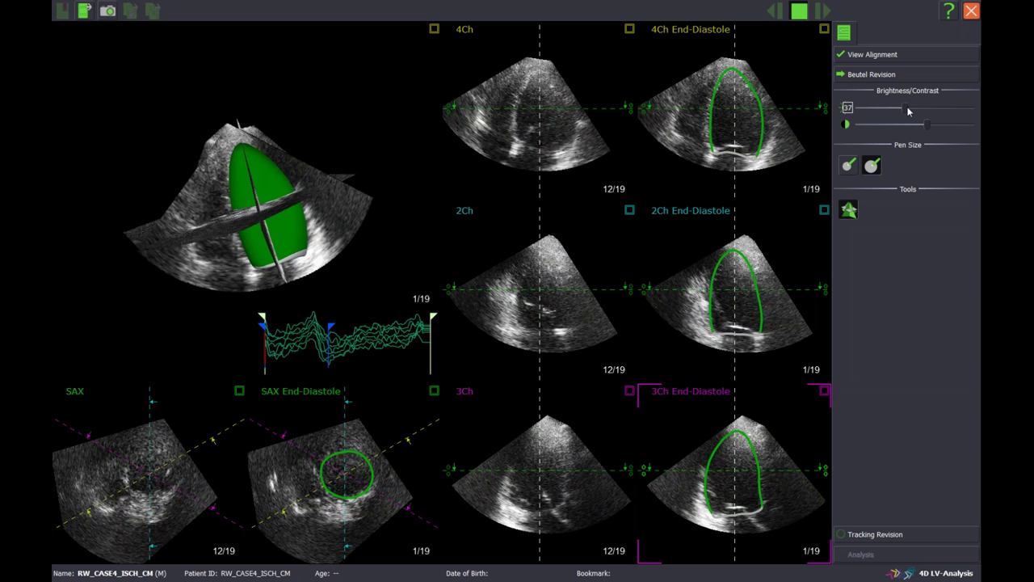
Start tracking, then widen the 3Ch end-systolic contour walls to give ESV 141.0 ml and EF 31.3%.
{"action": "left_click", "coordinate": [906, 536]}
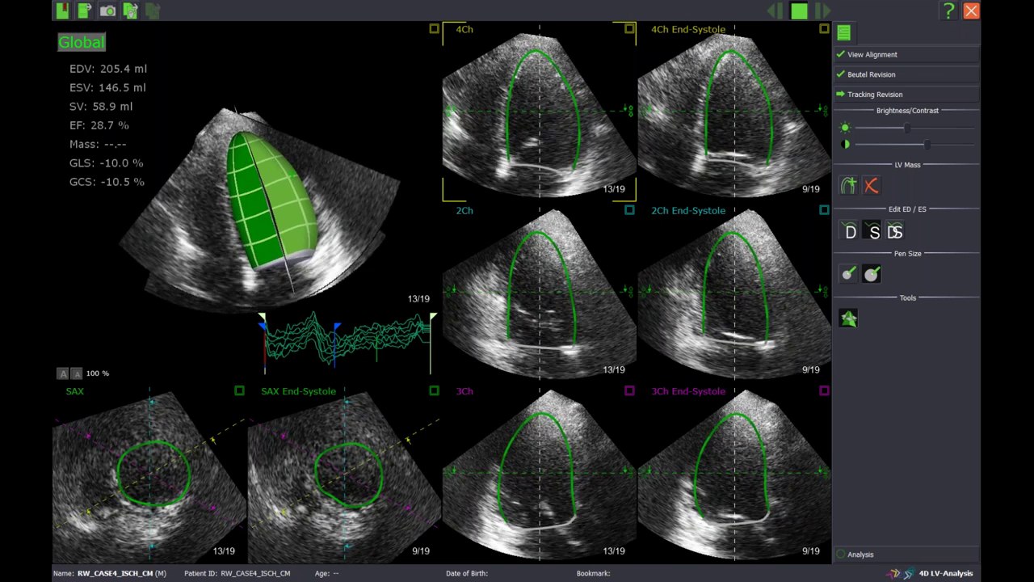
{"action": "left_click", "coordinate": [243, 202]}
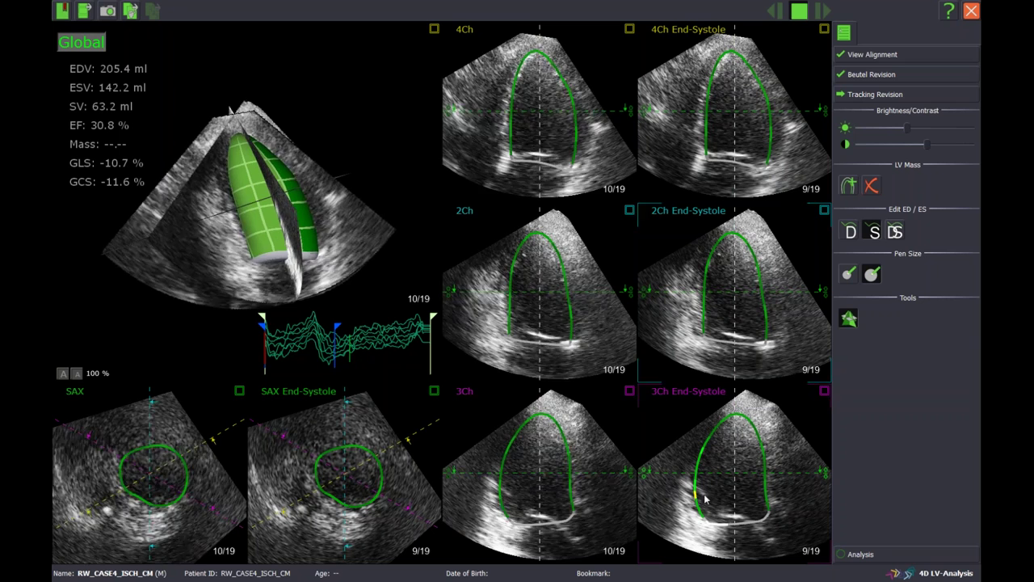
{"action": "left_click_drag", "start_coordinate": [705, 499], "coordinate": [716, 496]}
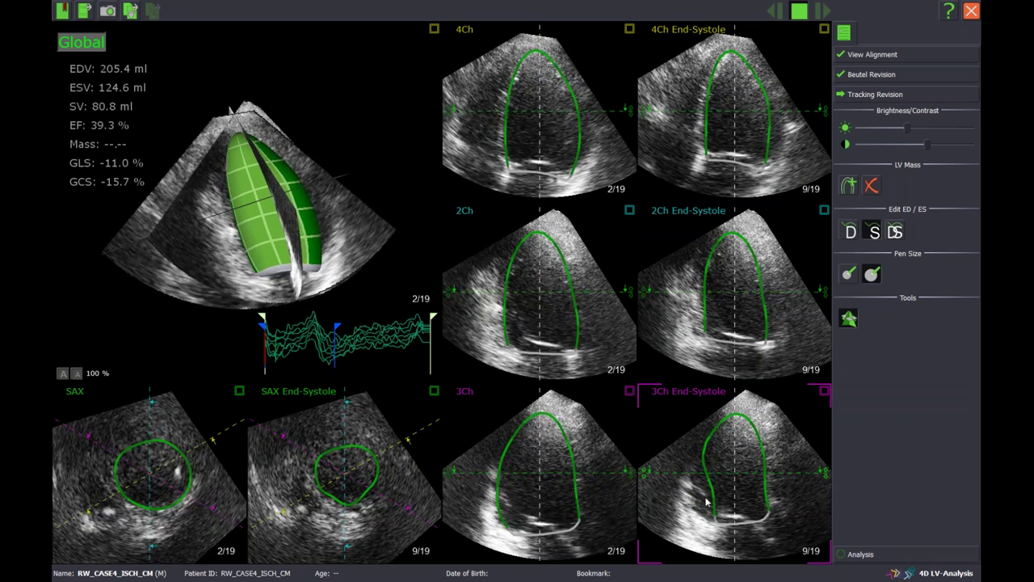
{"action": "left_click_drag", "start_coordinate": [707, 502], "coordinate": [698, 502]}
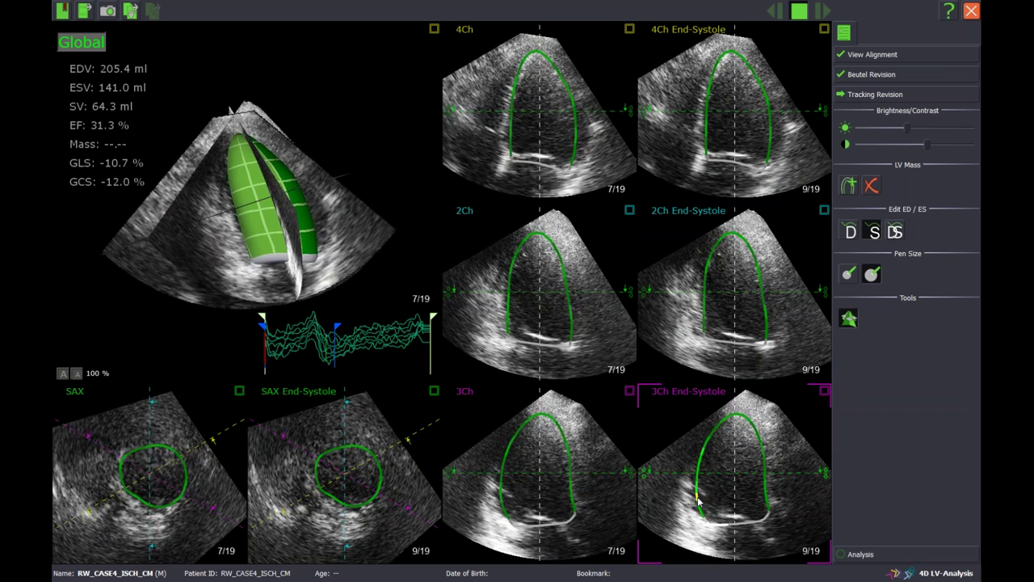
Open the analysis results and show peak longitudinal strain per segment, global average -11.1%.
{"action": "left_click", "coordinate": [901, 553]}
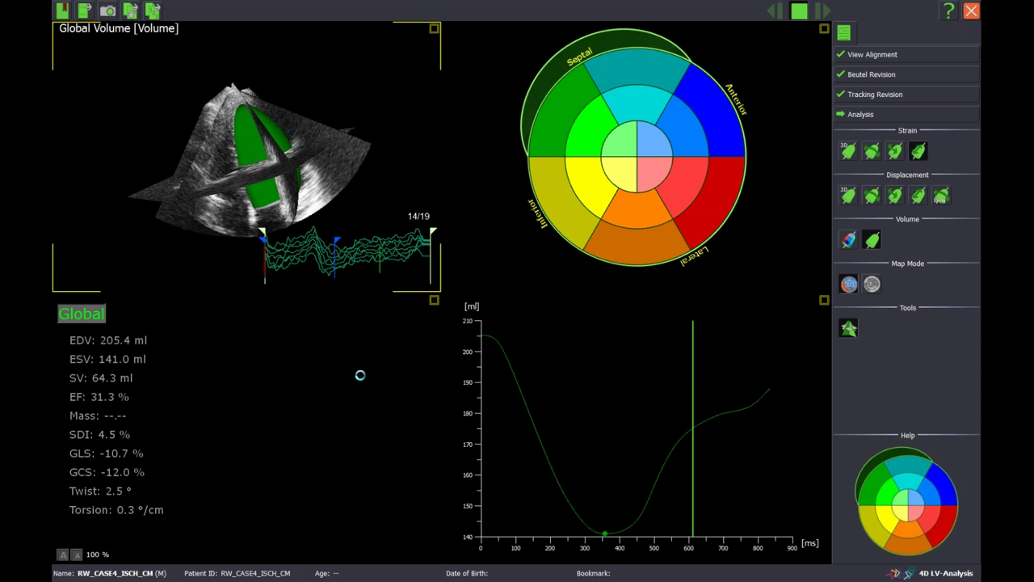
{"action": "left_click", "coordinate": [187, 314]}
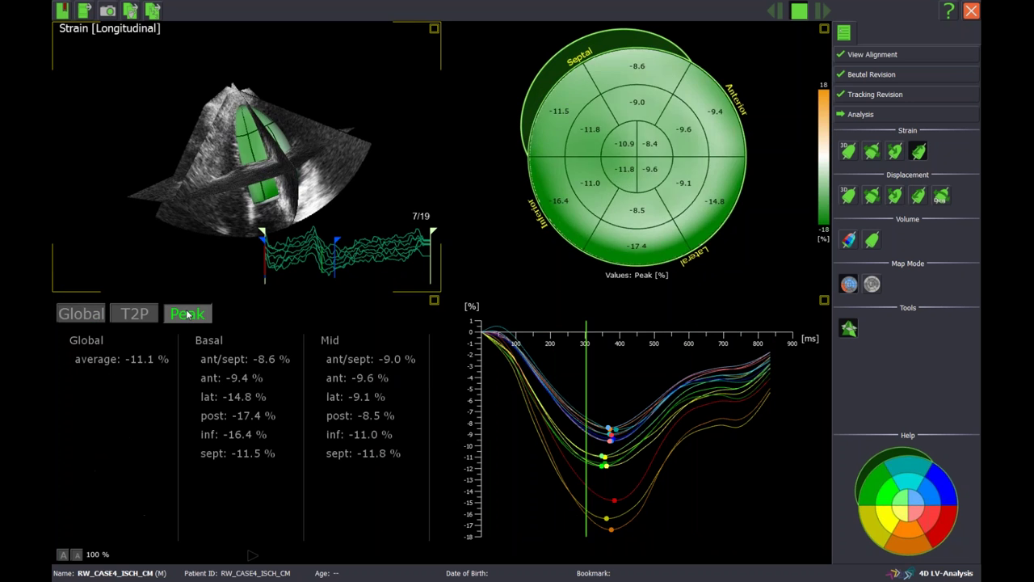
Zoom out the table and show rotational displacement: apical 0.5°, basal -2.0°, twist 2.5°.
{"action": "scroll", "coordinate": [195, 399], "scroll_direction": "down", "scroll_amount": 2}
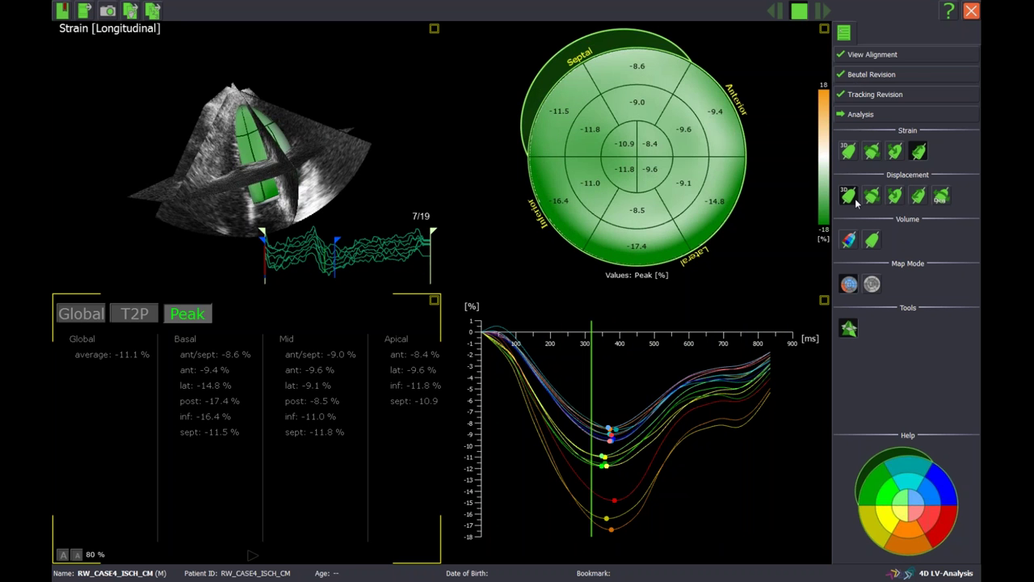
{"action": "left_click", "coordinate": [942, 196]}
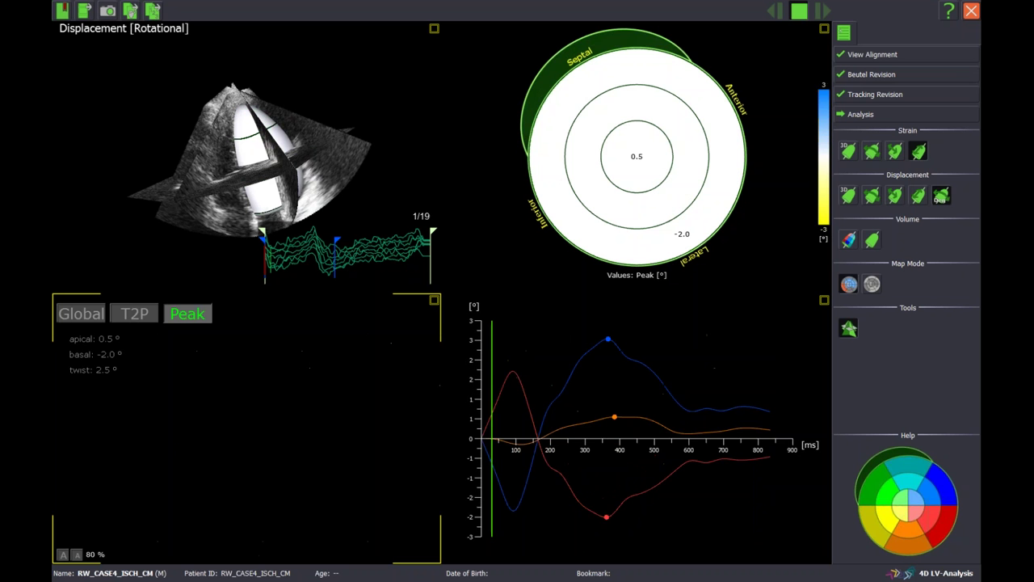